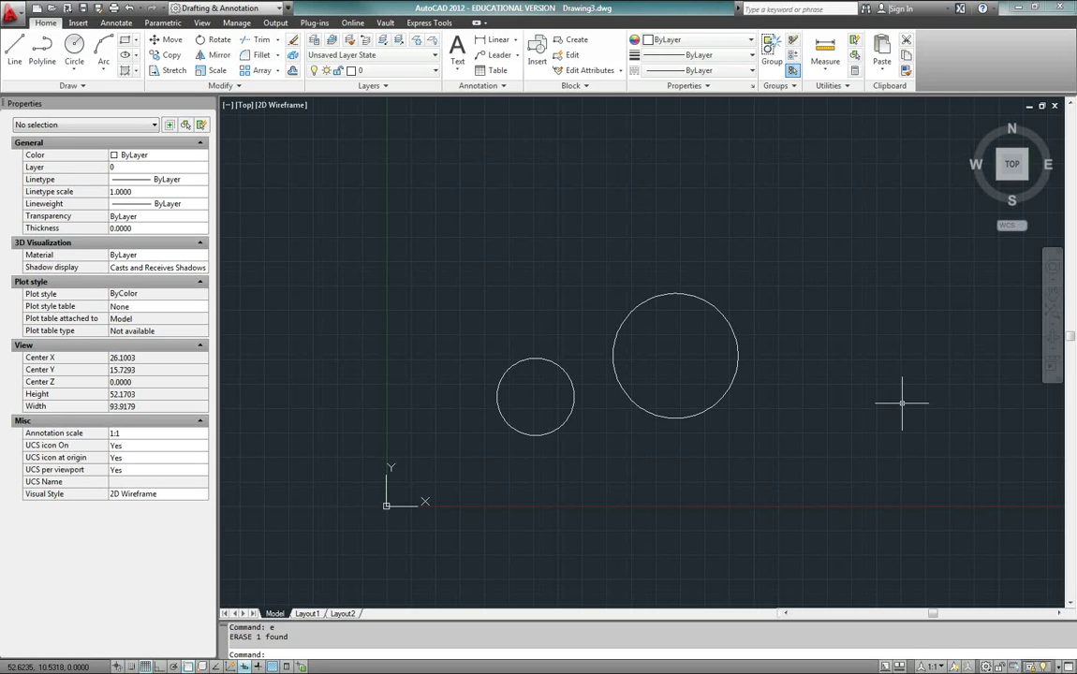
Step: Zoom in and pan so the two circles are centred in the drawing area
{"action": "scroll", "coordinate": [599, 426], "scroll_direction": "up", "scroll_amount": 4}
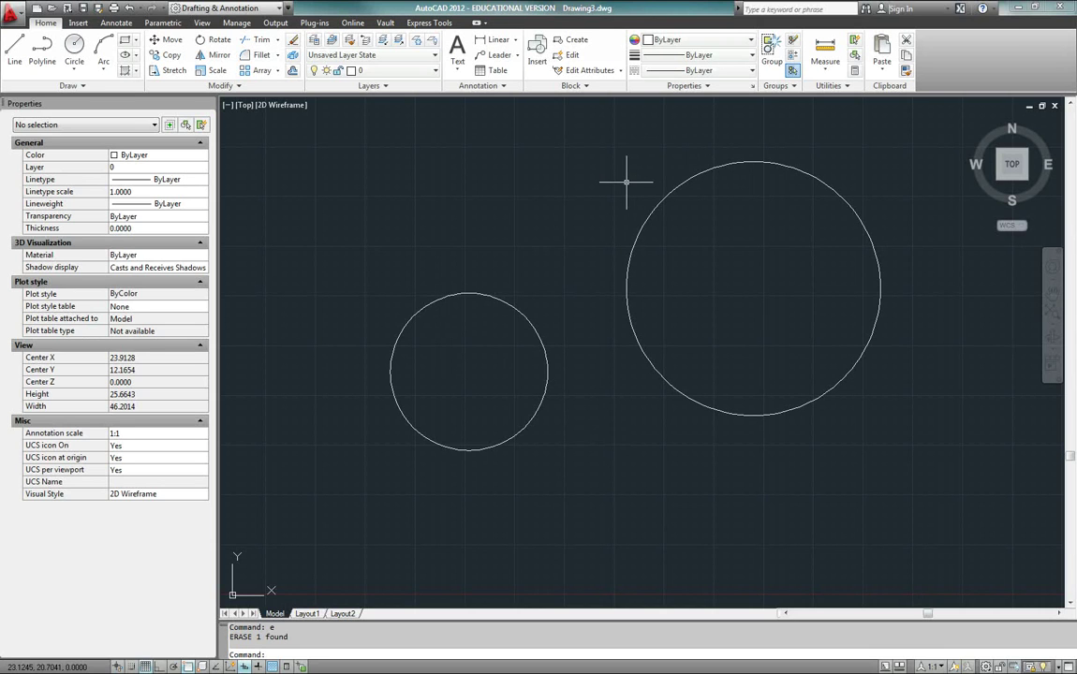
{"action": "middle_click_drag", "start_coordinate": [626, 177], "coordinate": [630, 243]}
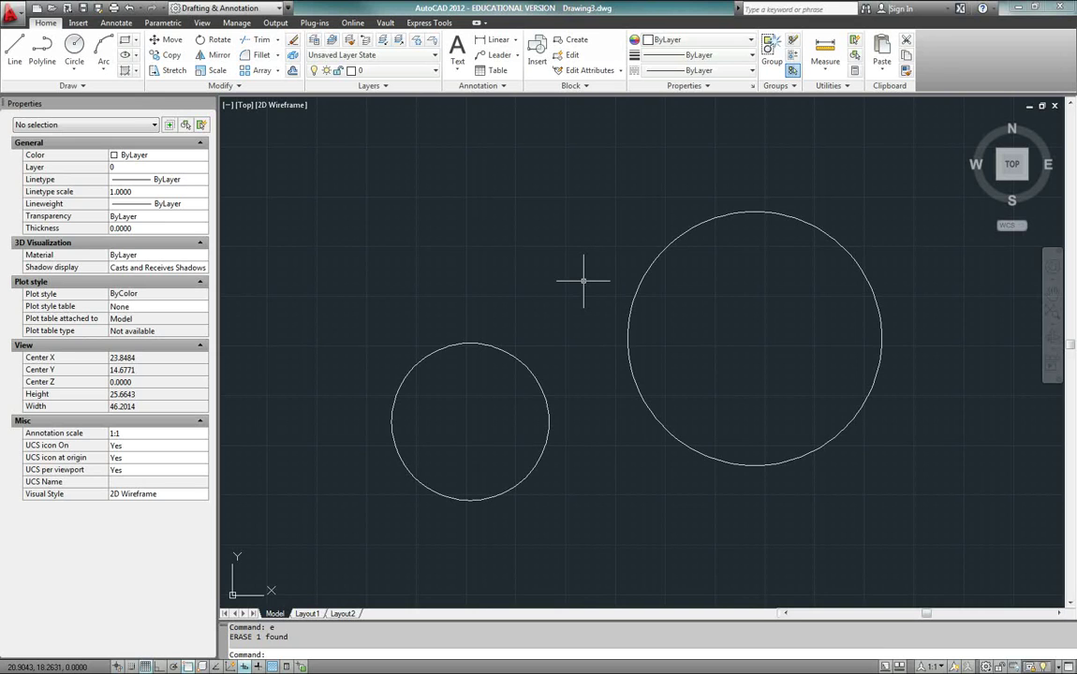
{"action": "right_click", "coordinate": [192, 666]}
Step: Review the active snaps in Drafting Settings, close it, and start the Line command (L)
{"action": "left_click", "coordinate": [227, 644]}
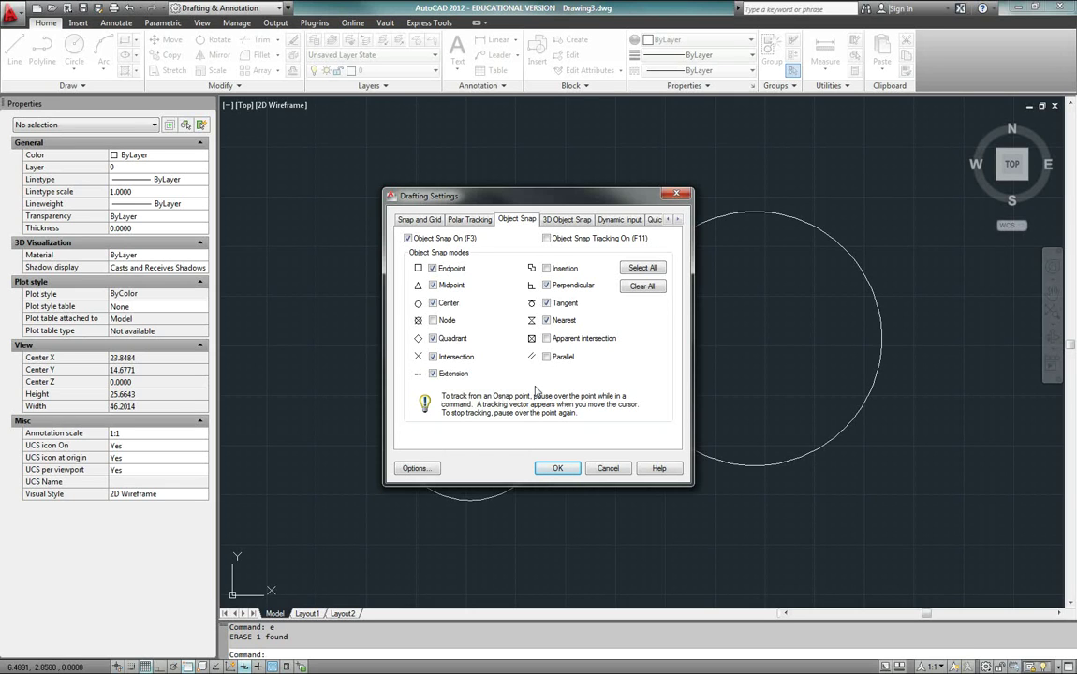
{"action": "left_click_drag", "start_coordinate": [514, 195], "coordinate": [743, 431]}
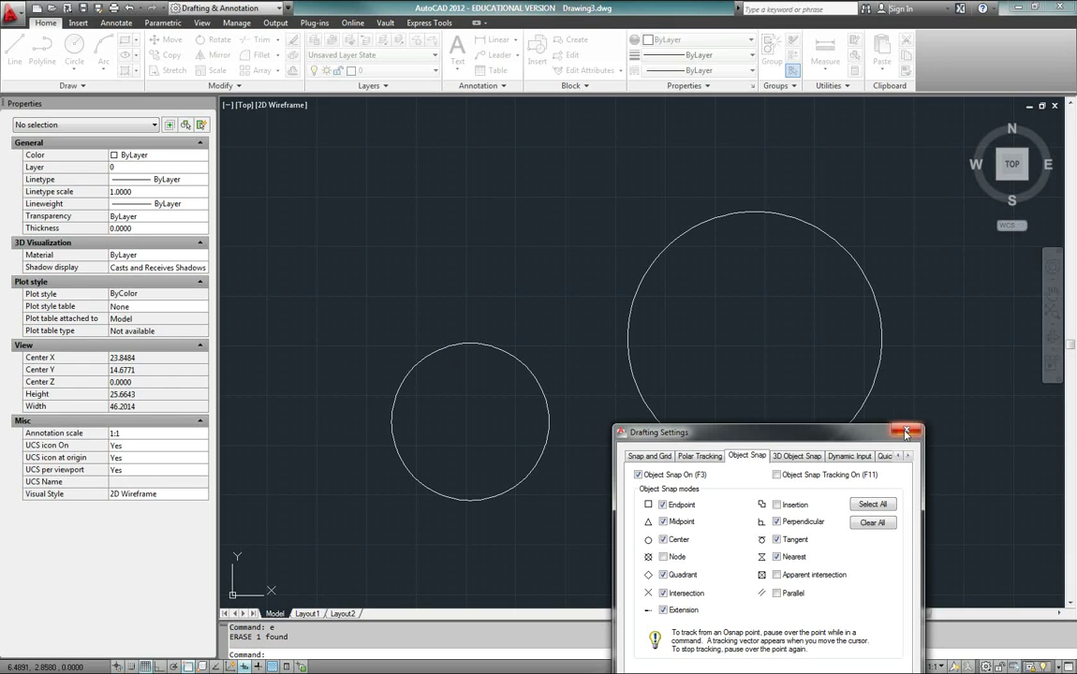
{"action": "key", "text": "Return"}
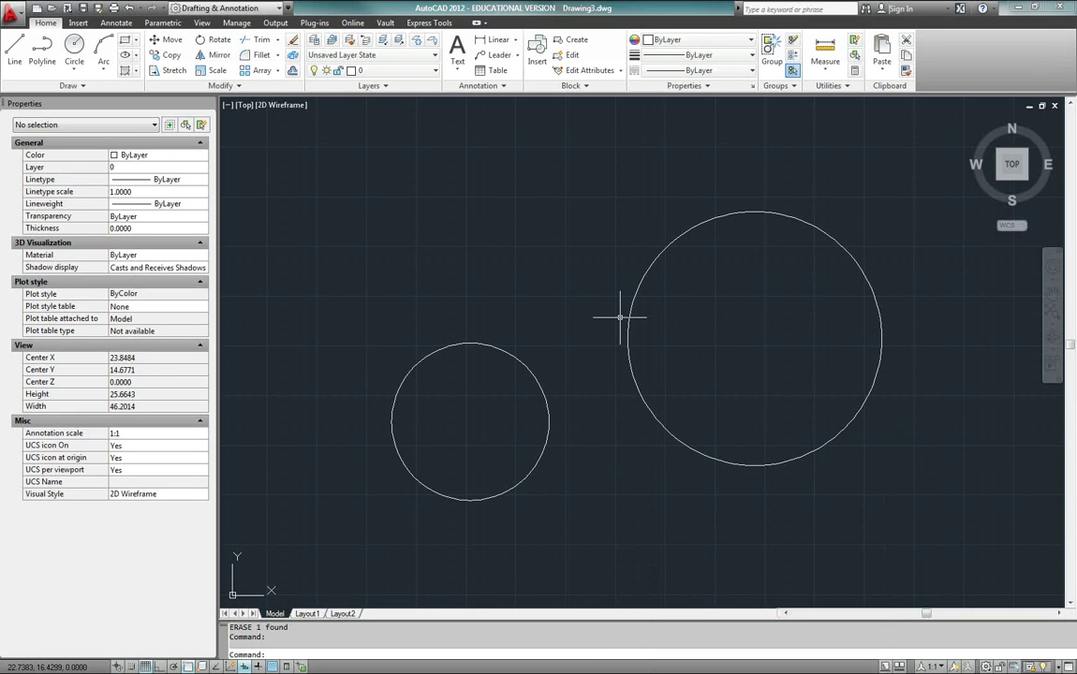
{"action": "type", "text": "l"}
{"action": "key", "text": "Return"}
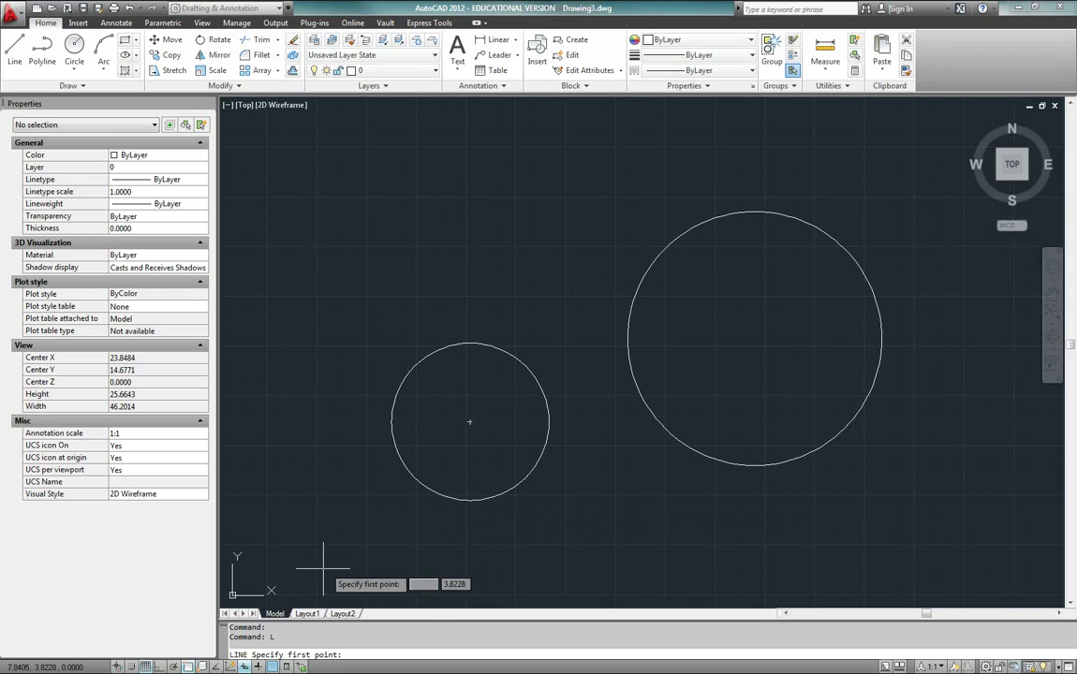
Step: Clear every object snap except Tangent and apply the settings
{"action": "right_click", "coordinate": [187, 665]}
{"action": "left_click", "coordinate": [215, 647]}
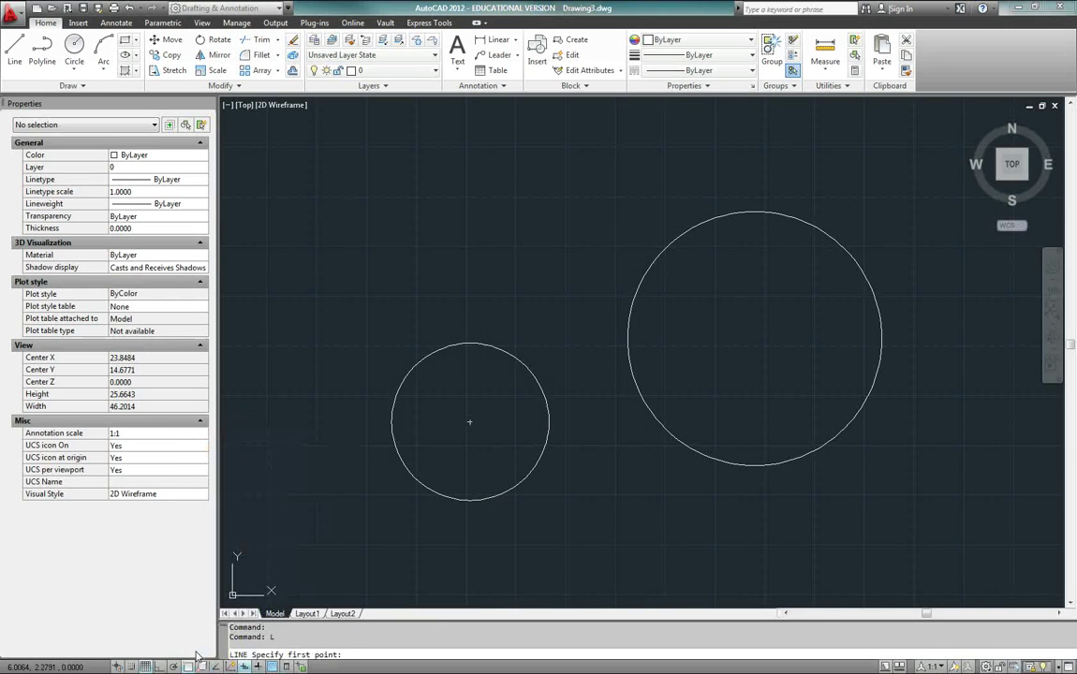
{"action": "left_click", "coordinate": [433, 268]}
{"action": "left_click", "coordinate": [433, 285]}
{"action": "left_click", "coordinate": [432, 302]}
{"action": "left_click", "coordinate": [433, 357]}
{"action": "left_click", "coordinate": [433, 374]}
{"action": "left_click", "coordinate": [432, 338]}
{"action": "left_click", "coordinate": [546, 286]}
{"action": "left_click", "coordinate": [546, 321]}
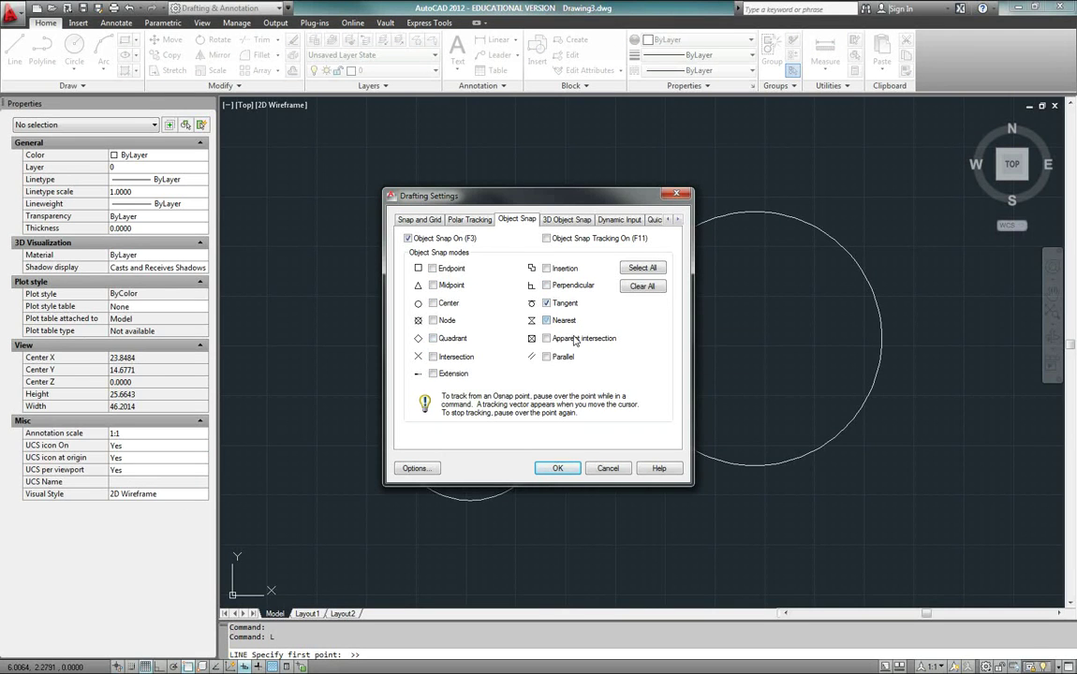
{"action": "left_click", "coordinate": [558, 468]}
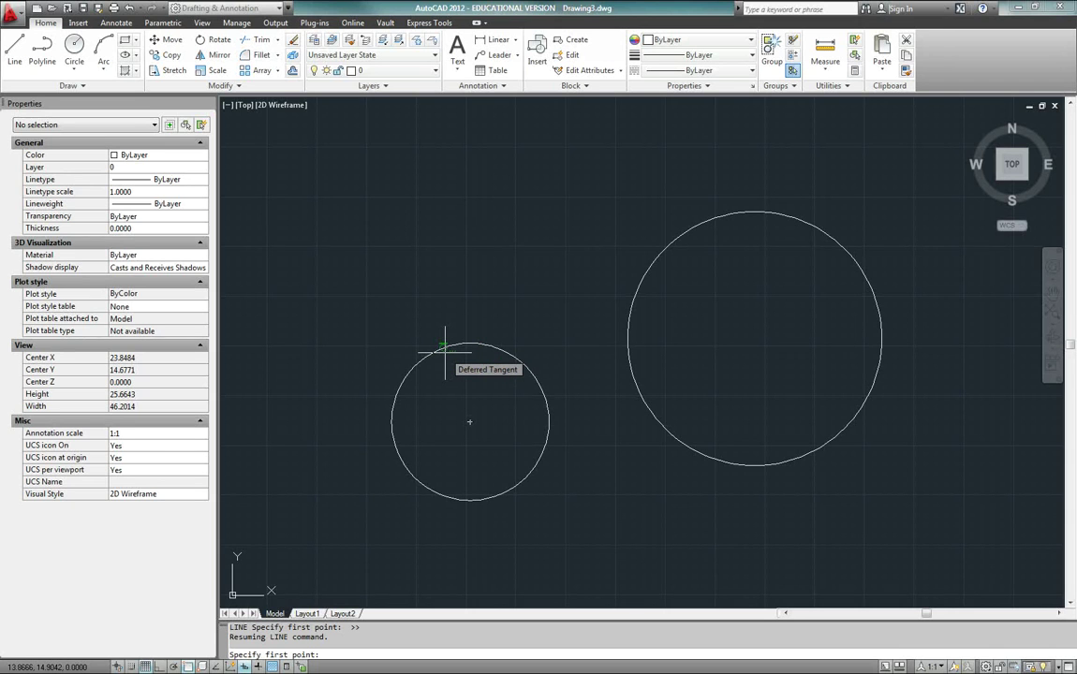
Step: Re-enable Midpoint, Center, Quadrant, Intersection, Perpendicular and Nearest snaps, then cancel the line
{"action": "right_click", "coordinate": [187, 667]}
{"action": "left_click", "coordinate": [221, 646]}
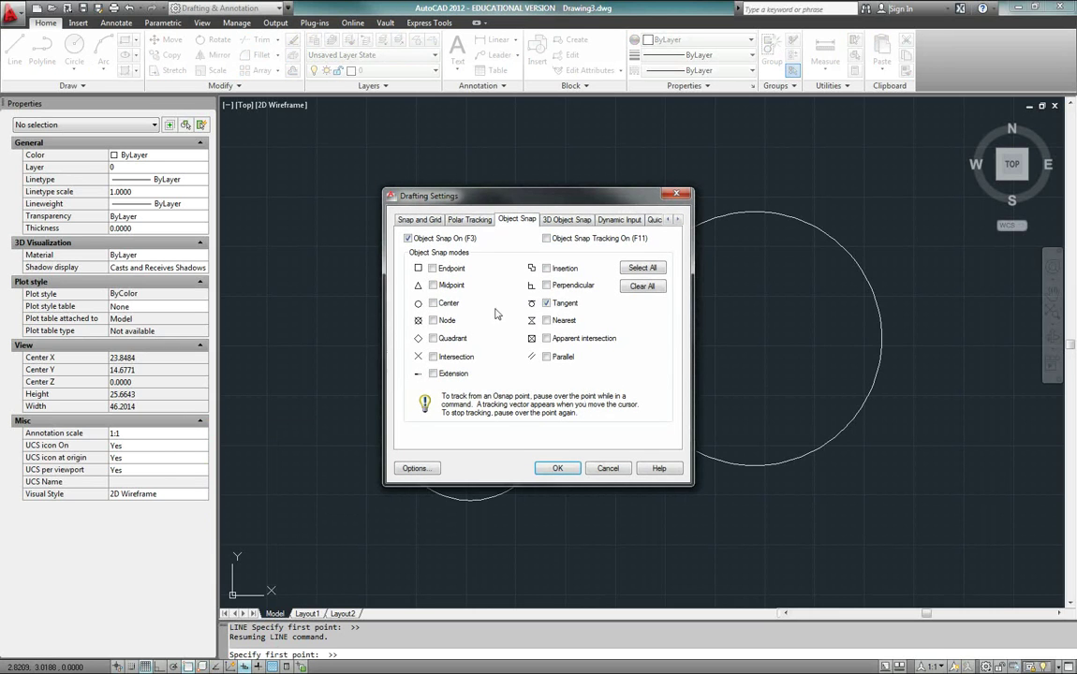
{"action": "left_click", "coordinate": [432, 286]}
{"action": "left_click", "coordinate": [433, 338]}
{"action": "left_click", "coordinate": [433, 356]}
{"action": "left_click", "coordinate": [433, 303]}
{"action": "left_click", "coordinate": [546, 285]}
{"action": "left_click", "coordinate": [547, 321]}
{"action": "left_click", "coordinate": [571, 470]}
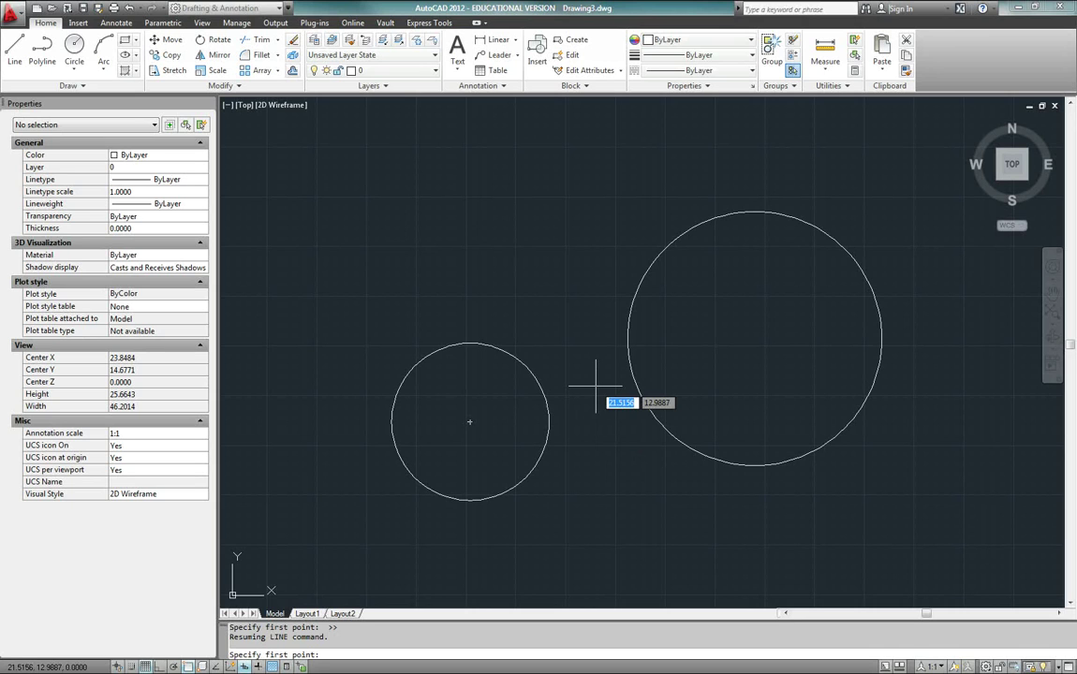
{"action": "key", "text": "Escape"}
{"action": "key", "text": "Escape"}
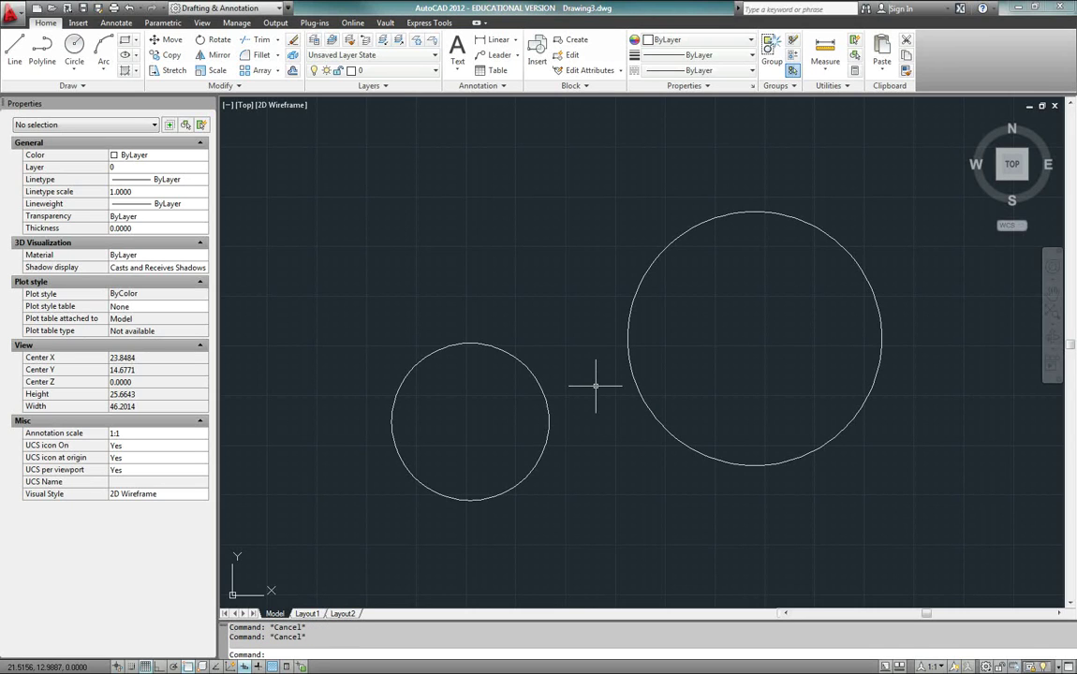
Step: Start a line with a TAN first point on the small circle, then cancel it
{"action": "type", "text": "l"}
{"action": "key", "text": "Return"}
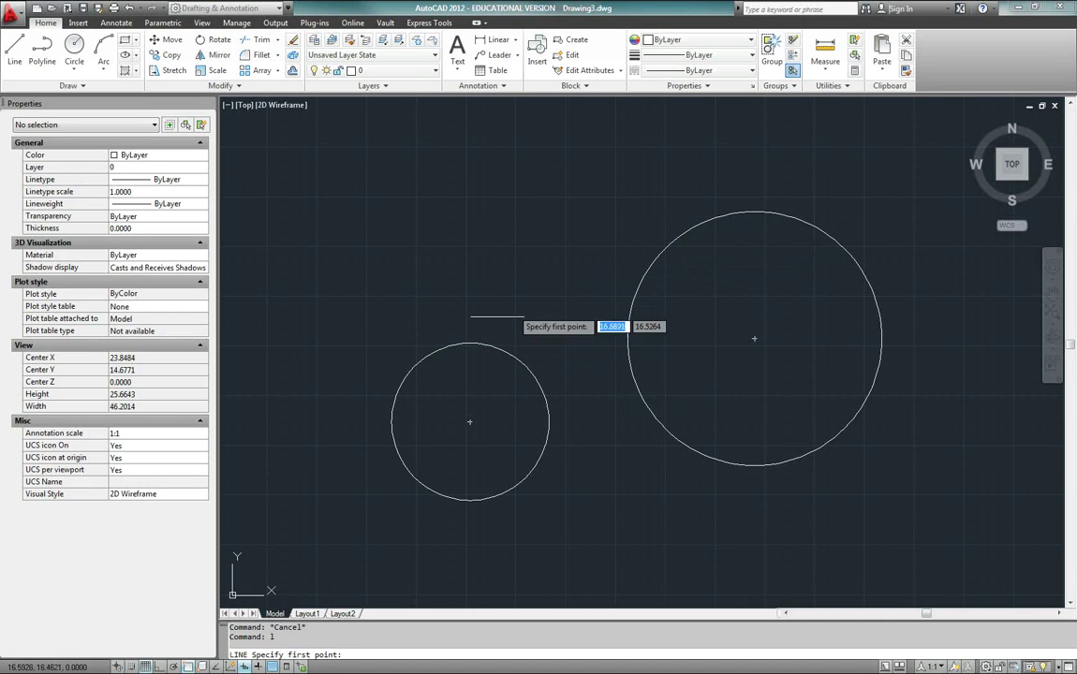
{"action": "scroll", "coordinate": [435, 339], "scroll_direction": "up", "scroll_amount": 1}
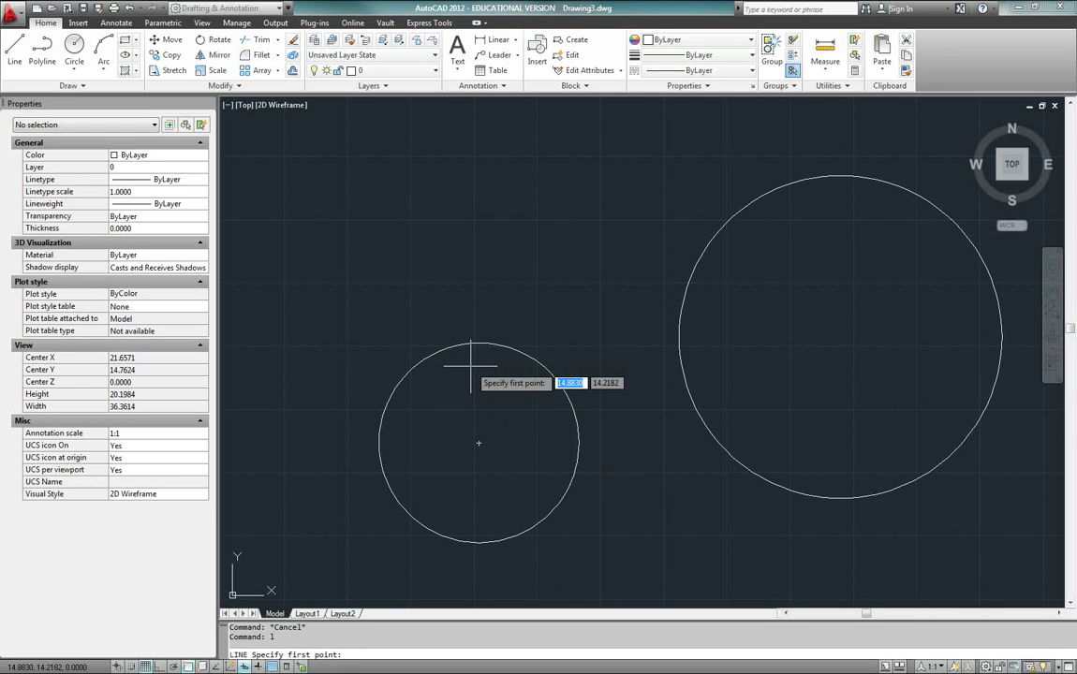
{"action": "type", "text": "tan"}
{"action": "key", "text": "Return"}
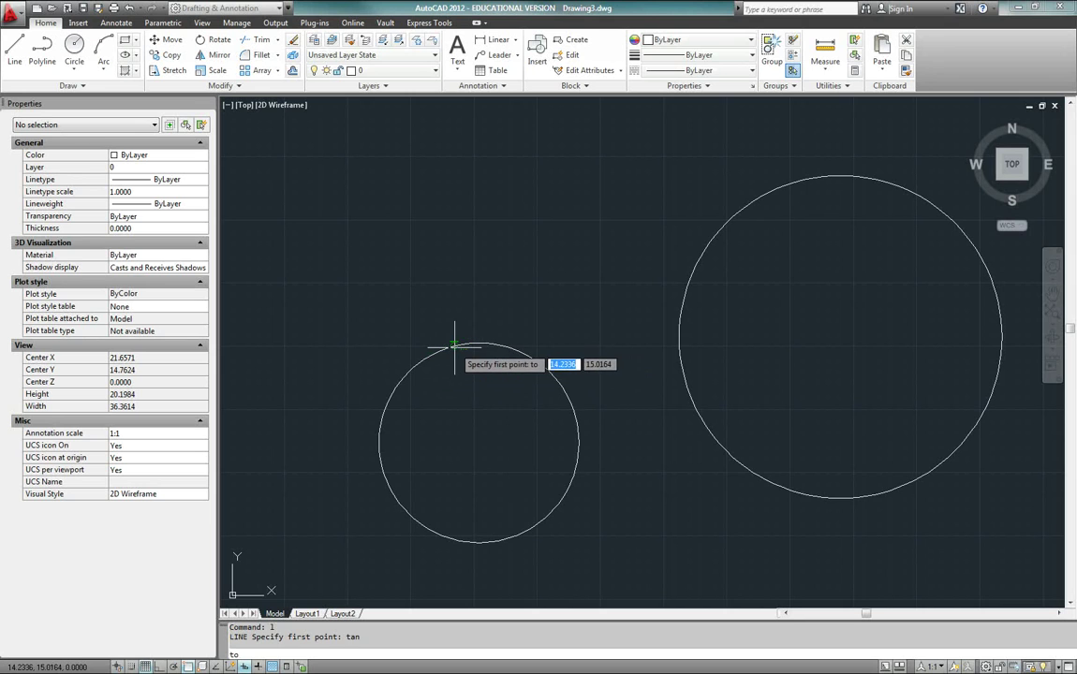
{"action": "left_click", "coordinate": [573, 393]}
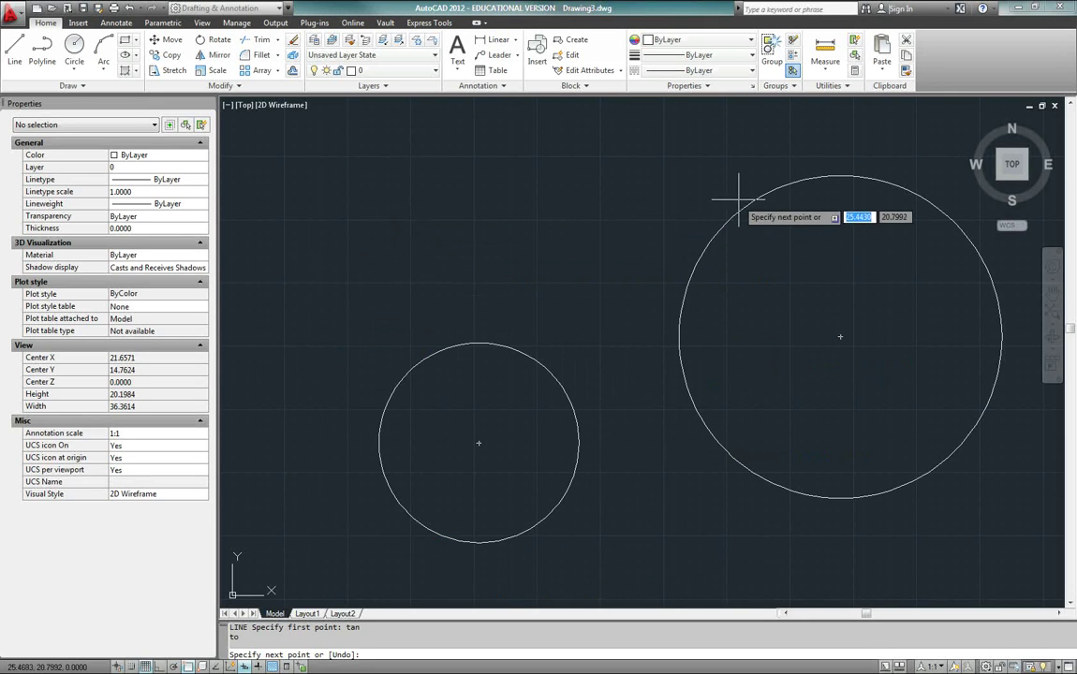
{"action": "key", "text": "Escape"}
{"action": "key", "text": "Escape"}
{"action": "key", "text": "Escape"}
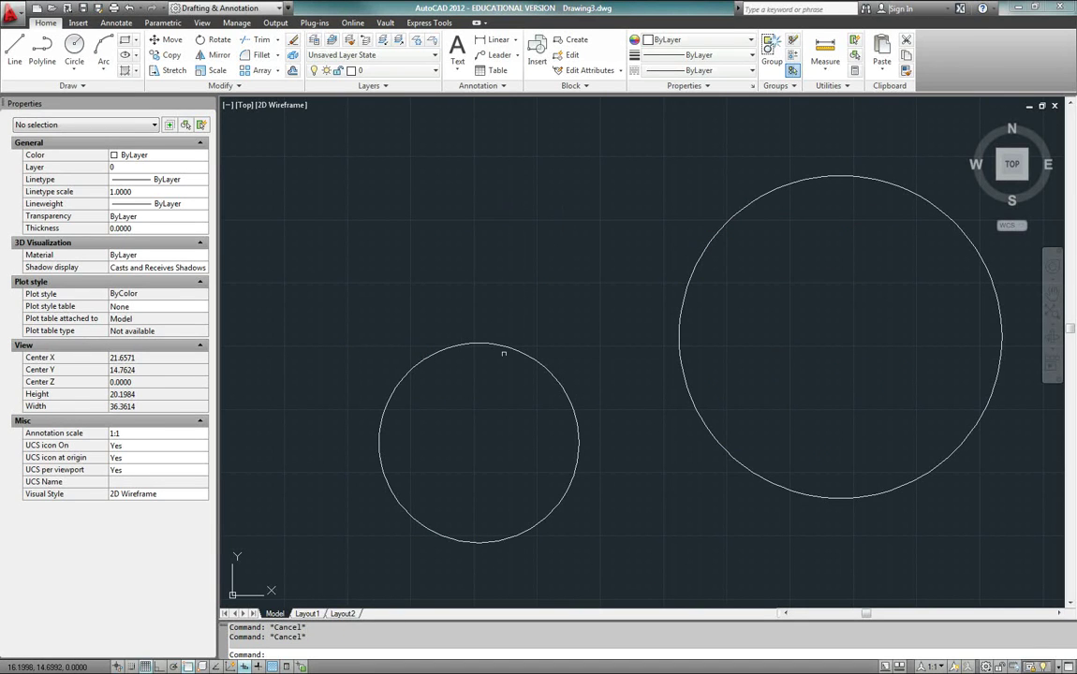
Step: Restart the Line command with a Tangent snap for its first point
{"action": "type", "text": "l"}
{"action": "key", "text": "Return"}
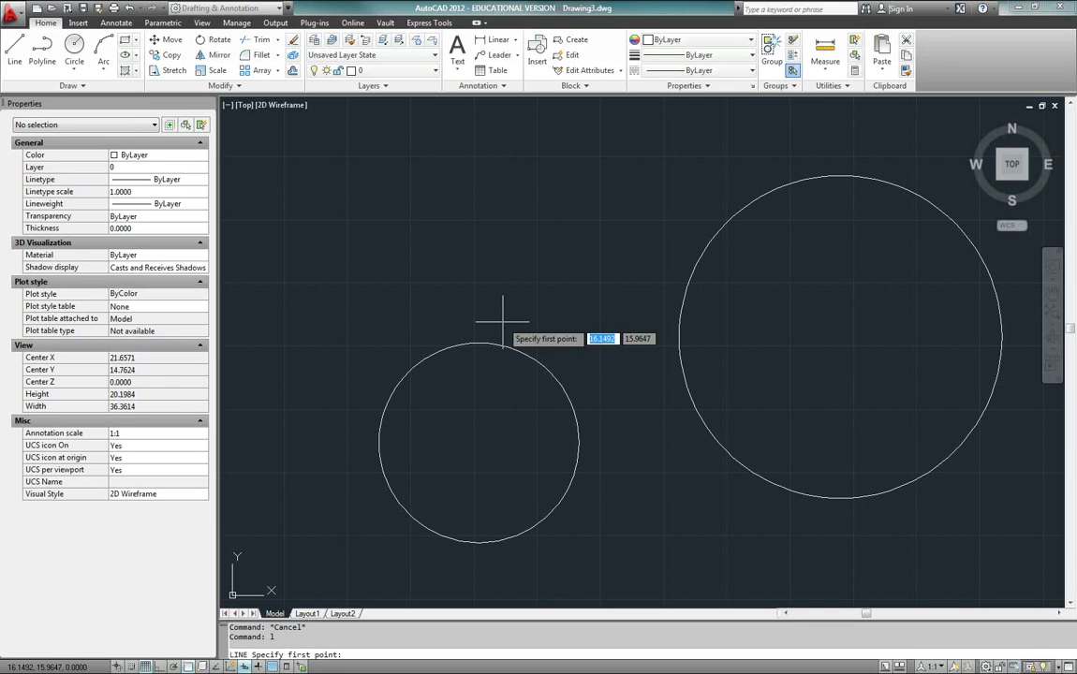
{"action": "type", "text": "tan"}
{"action": "key", "text": "Return"}
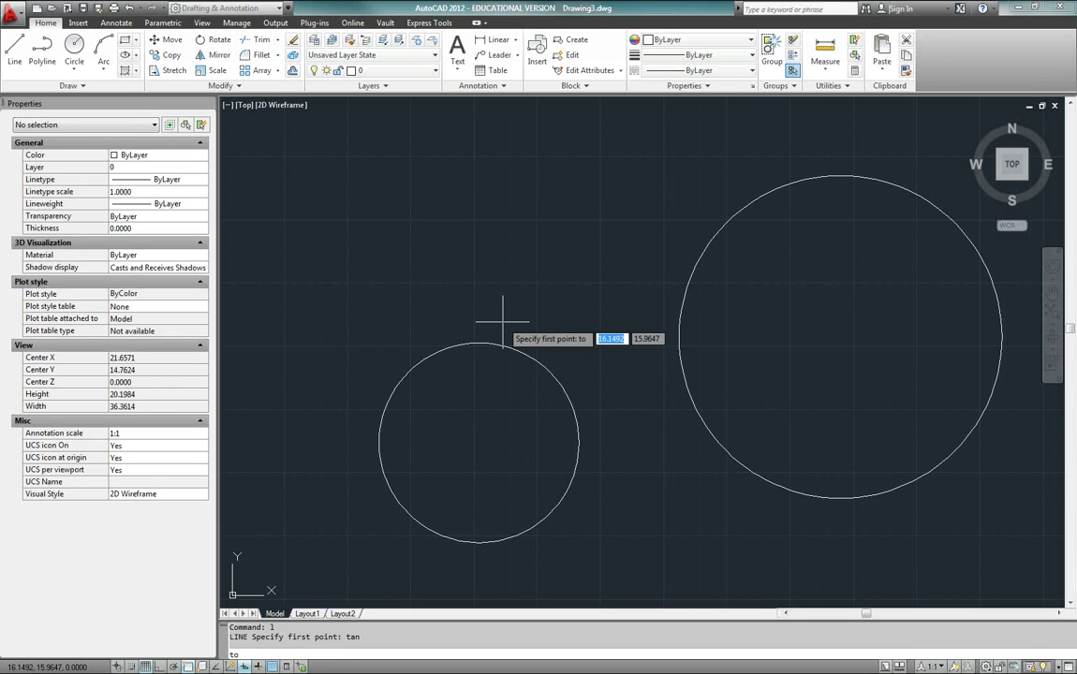
Step: Draw the upper line tangent to the small circle's upper left and the large circle
{"action": "left_click", "coordinate": [423, 356]}
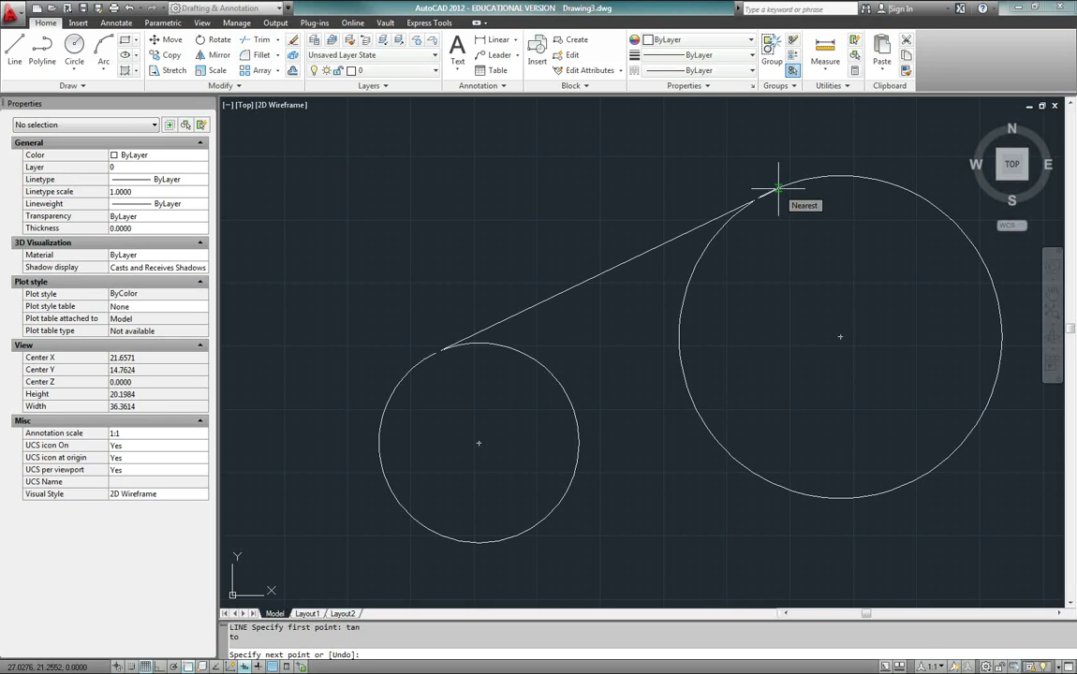
{"action": "type", "text": "tan"}
{"action": "key", "text": "Return"}
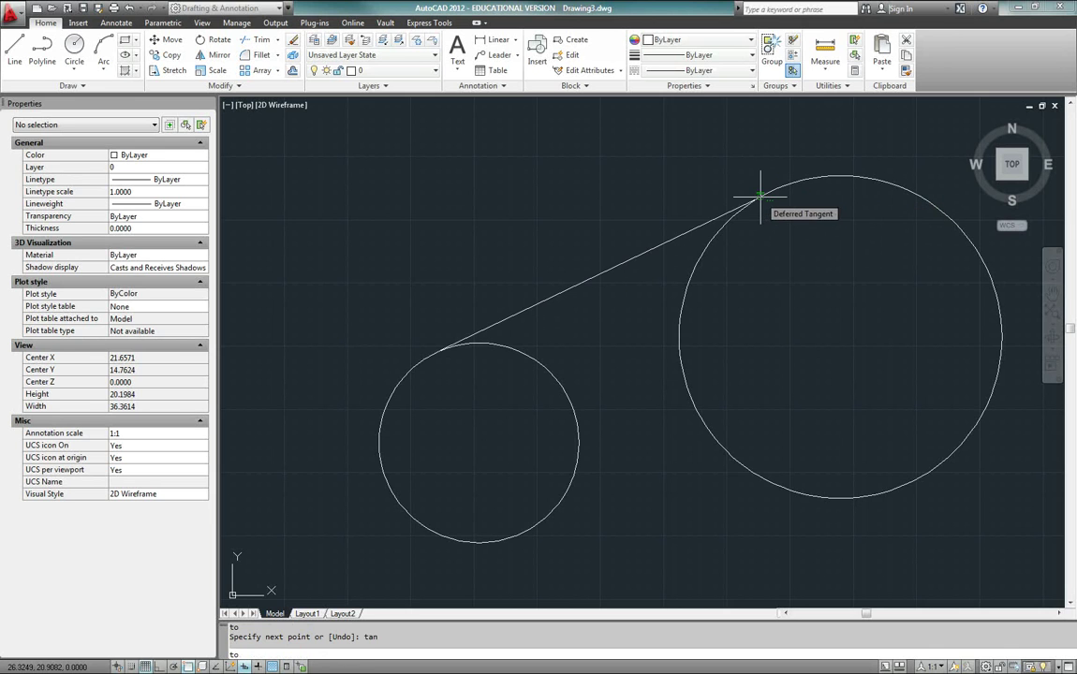
{"action": "left_click", "coordinate": [760, 197]}
{"action": "key", "text": "Escape"}
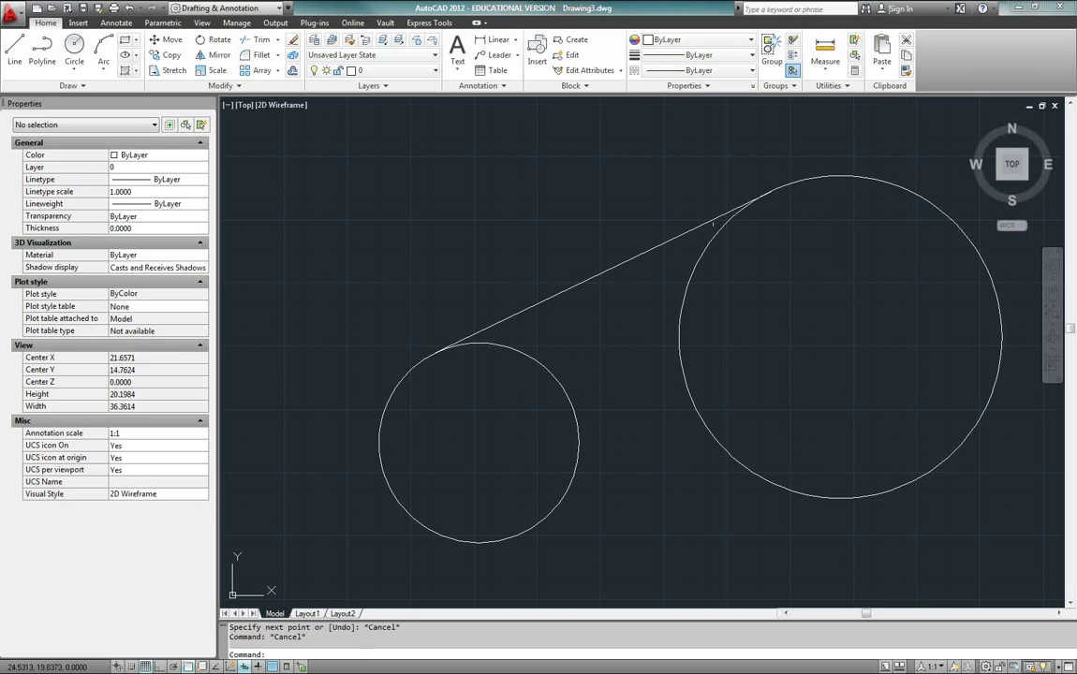
Step: Select the new tangent line to inspect its grips, deselect it, and start another line
{"action": "left_click", "coordinate": [688, 224]}
{"action": "scroll", "coordinate": [488, 355], "scroll_direction": "down", "scroll_amount": 2}
{"action": "scroll", "coordinate": [445, 342], "scroll_direction": "up", "scroll_amount": 4}
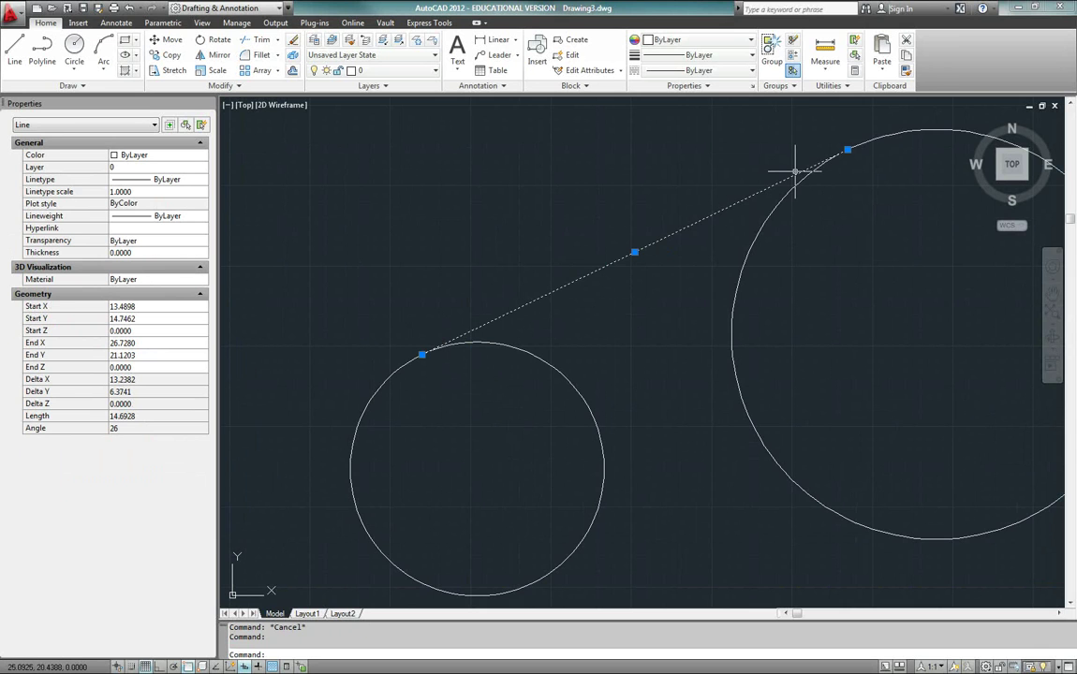
{"action": "key", "text": "Escape"}
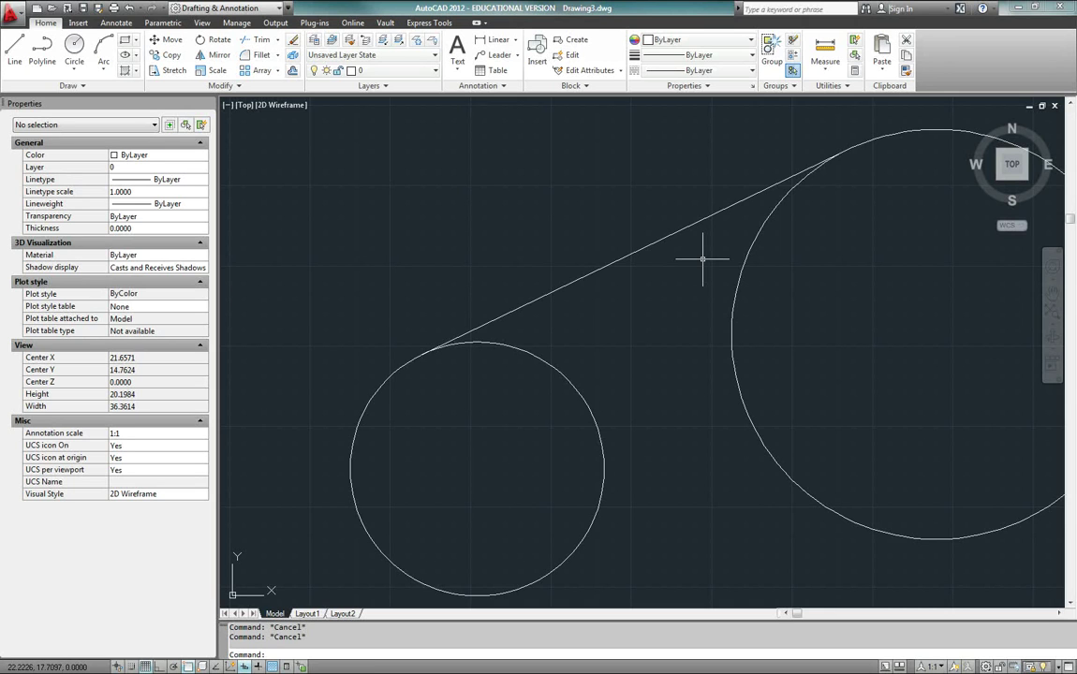
{"action": "type", "text": "L"}
{"action": "key", "text": "Return"}
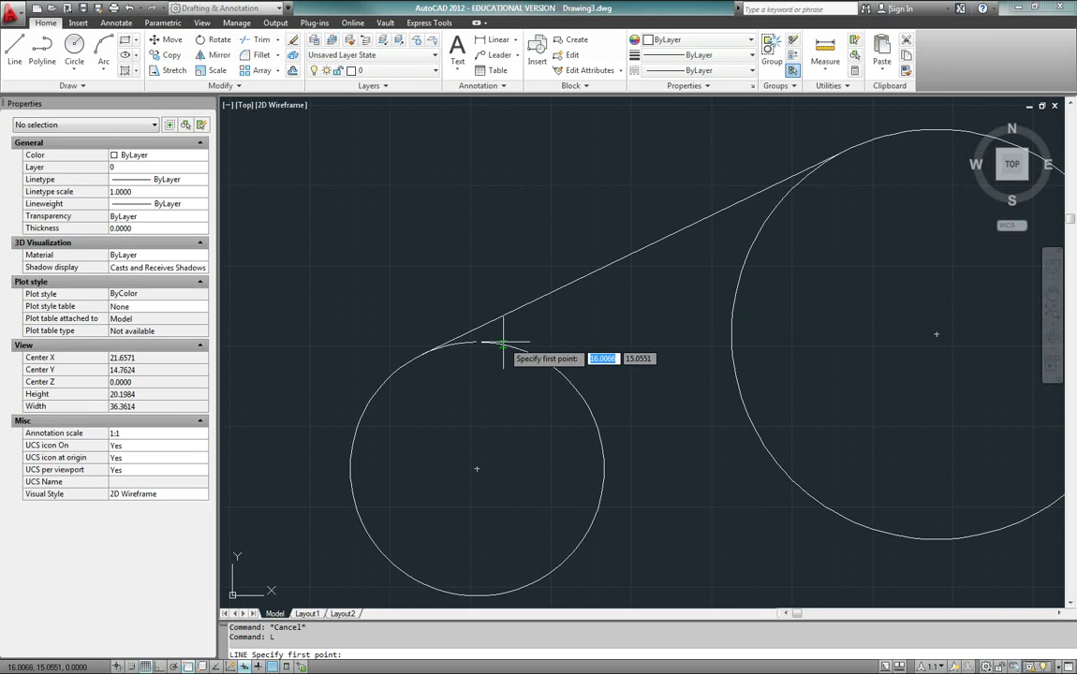
Step: Draw a line from the small circle's bottom edge to the large circle's underside
{"action": "middle_click_drag", "start_coordinate": [506, 332], "coordinate": [433, 233]}
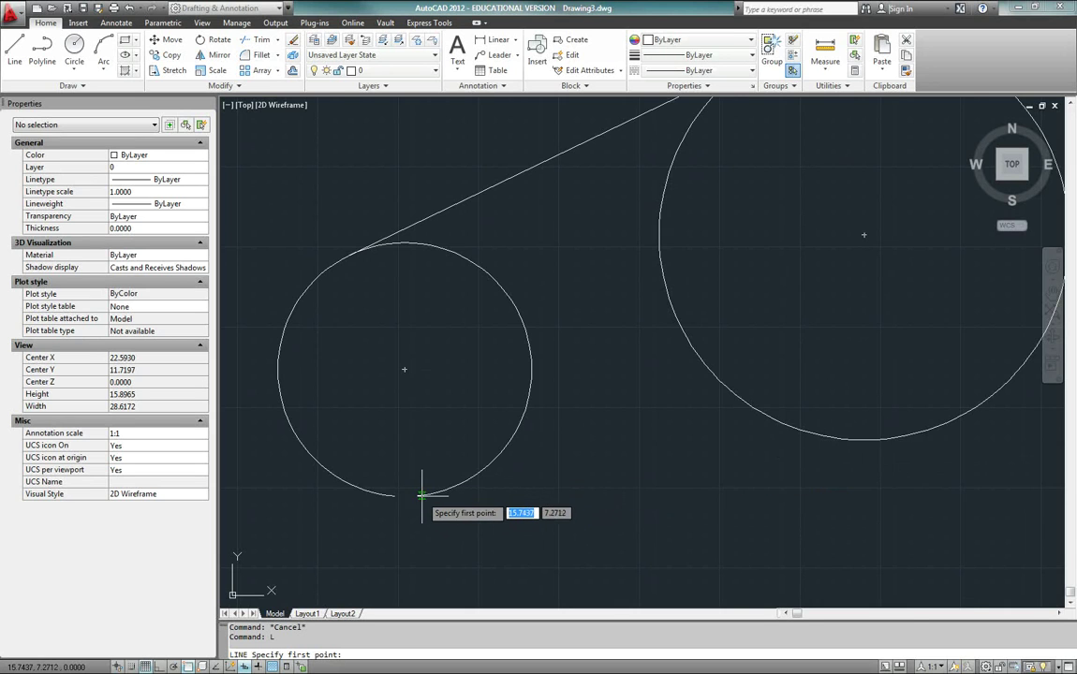
{"action": "scroll", "coordinate": [429, 488], "scroll_direction": "down", "scroll_amount": 1}
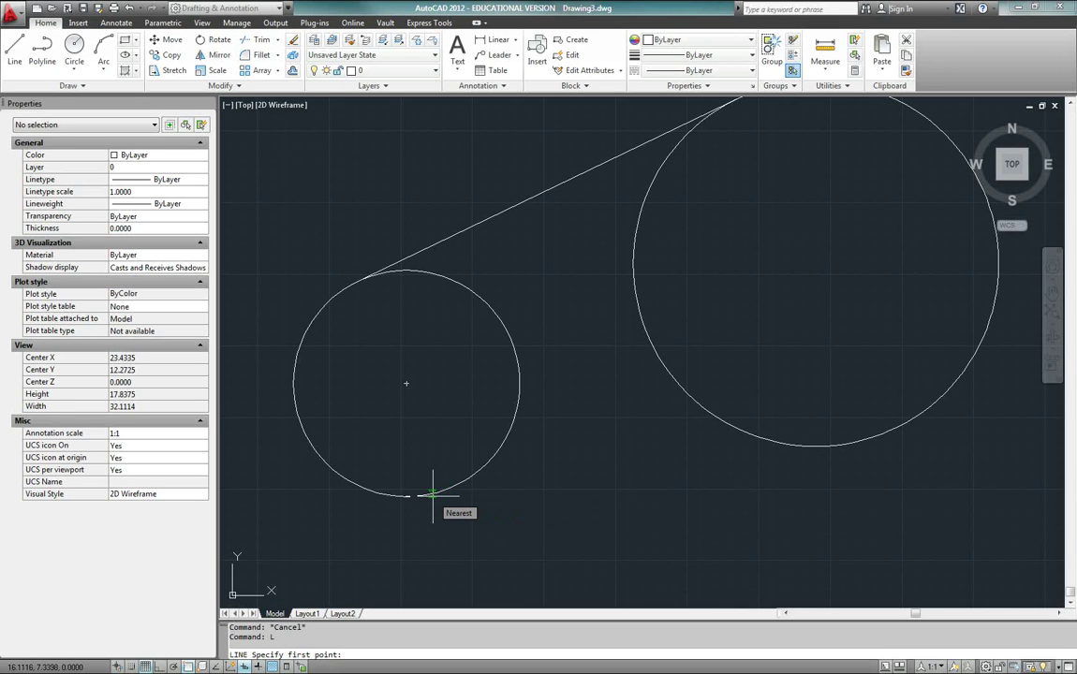
{"action": "left_click", "coordinate": [433, 494]}
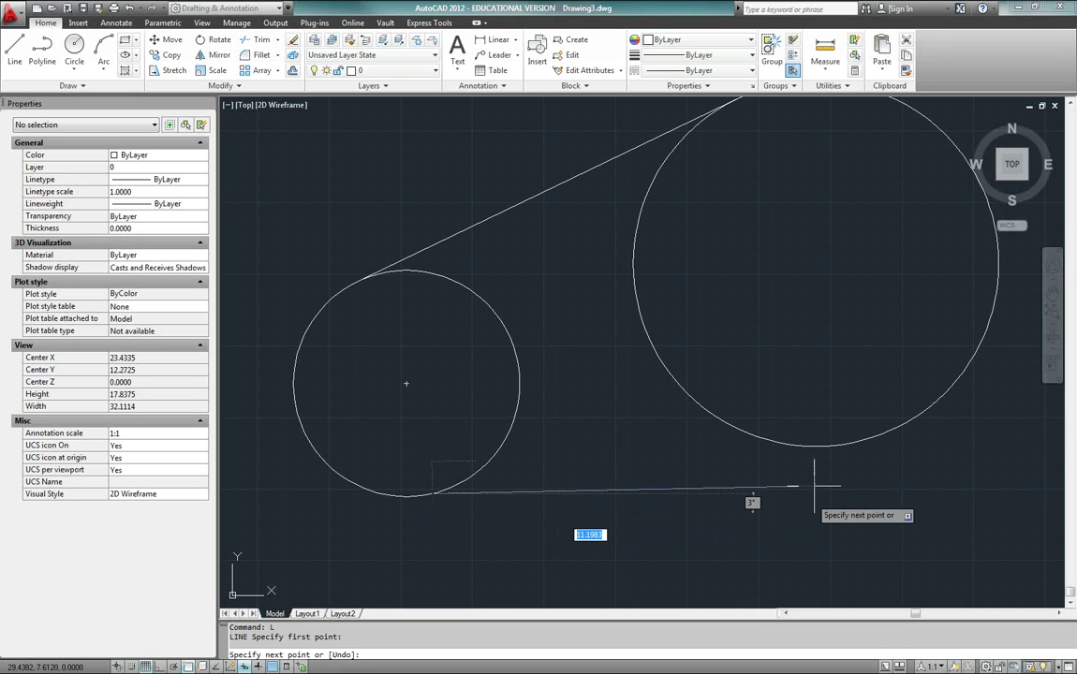
{"action": "left_click", "coordinate": [848, 444]}
{"action": "key", "text": "Escape"}
{"action": "key", "text": "Escape"}
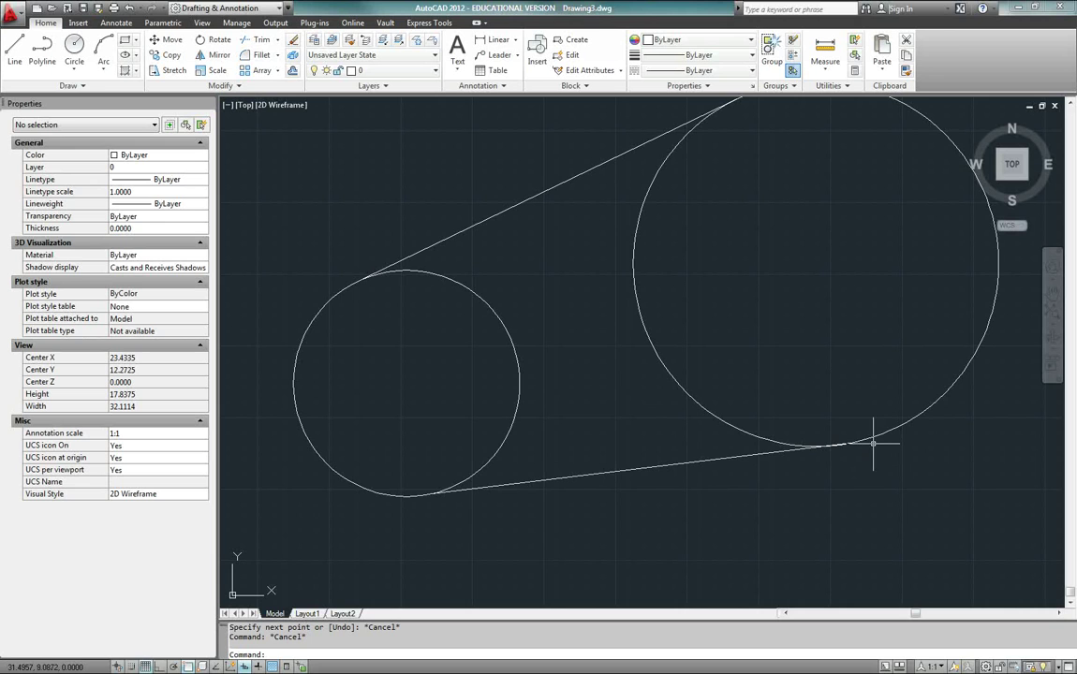
{"action": "scroll", "coordinate": [422, 497], "scroll_direction": "up", "scroll_amount": 12}
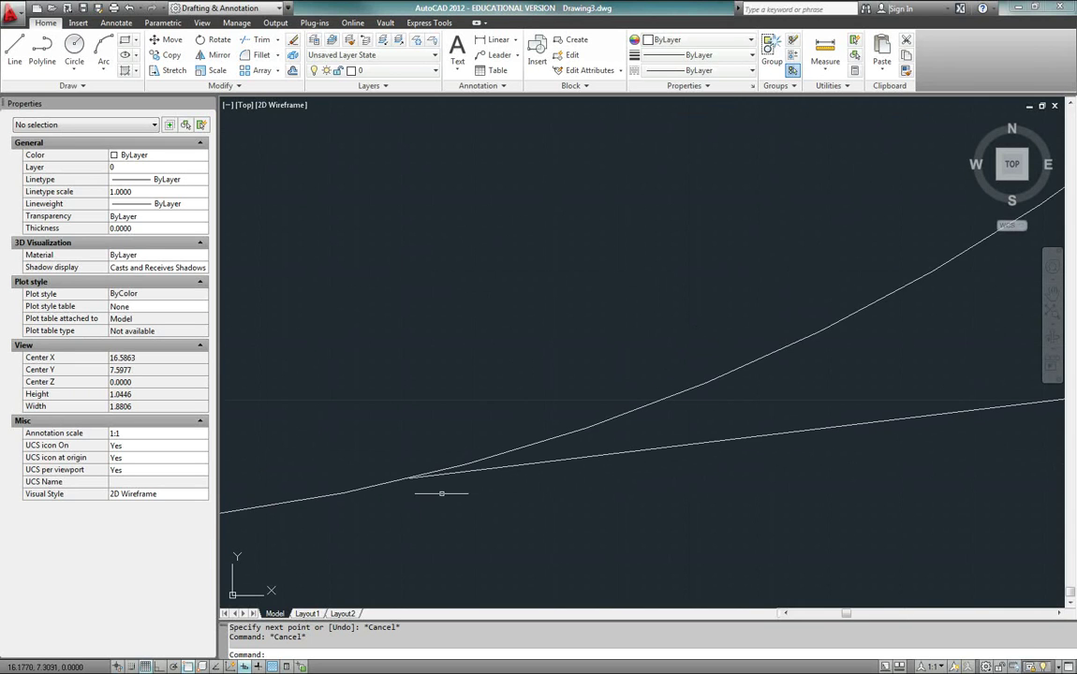
Step: Regenerate the drawing with RE so the circles display smoothly
{"action": "scroll", "coordinate": [392, 498], "scroll_direction": "up", "scroll_amount": 2}
{"action": "key", "text": "Escape"}
{"action": "type", "text": "re"}
{"action": "key", "text": "Return"}
{"action": "scroll", "coordinate": [421, 473], "scroll_direction": "up", "scroll_amount": 11}
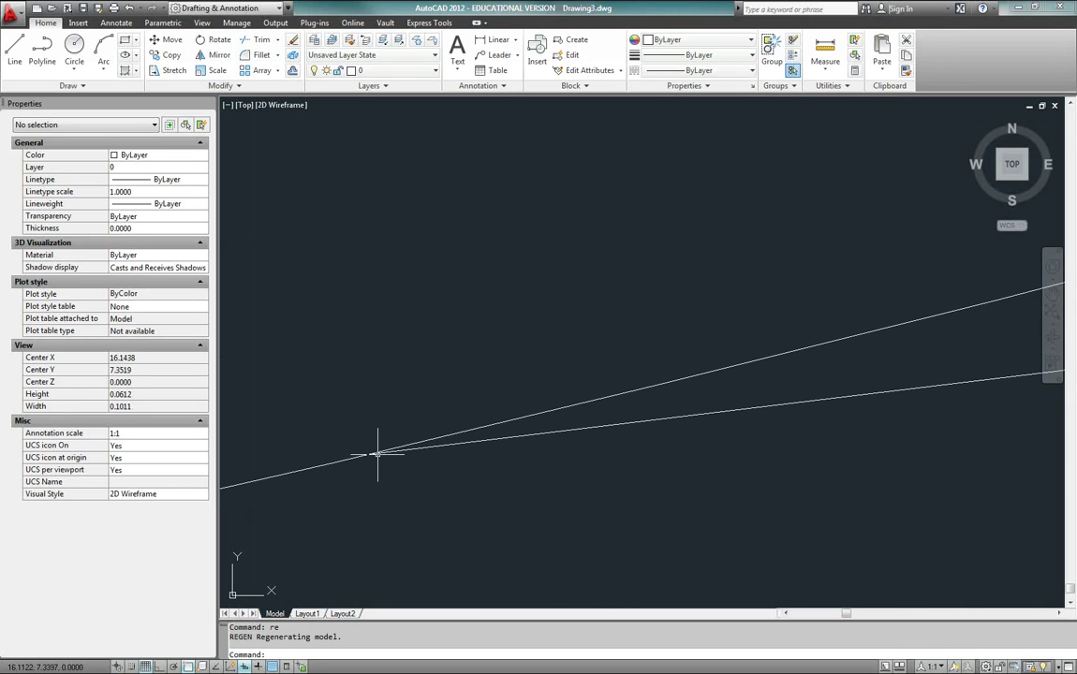
{"action": "scroll", "coordinate": [365, 453], "scroll_direction": "up", "scroll_amount": 5}
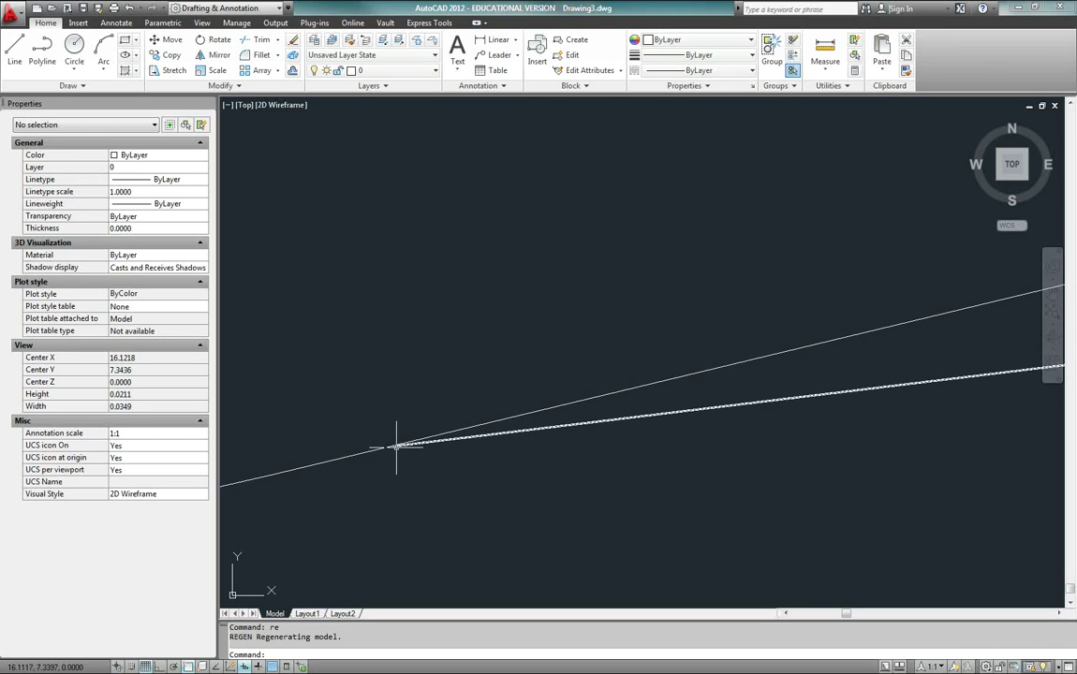
{"action": "scroll", "coordinate": [416, 447], "scroll_direction": "down", "scroll_amount": 6}
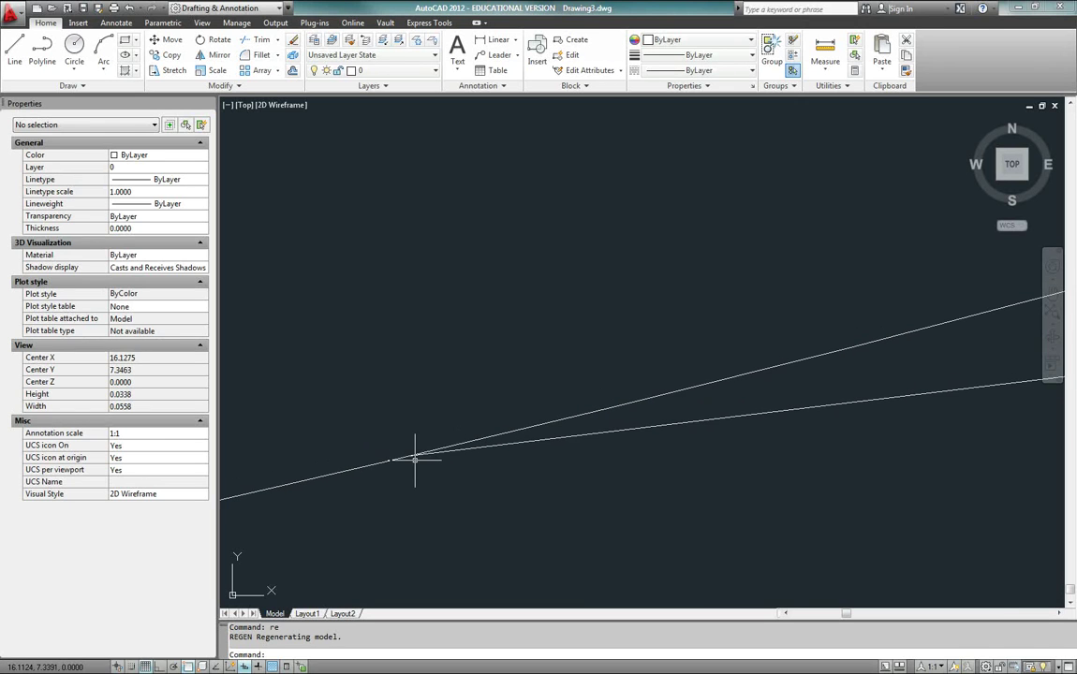
{"action": "scroll", "coordinate": [431, 453], "scroll_direction": "down", "scroll_amount": 15}
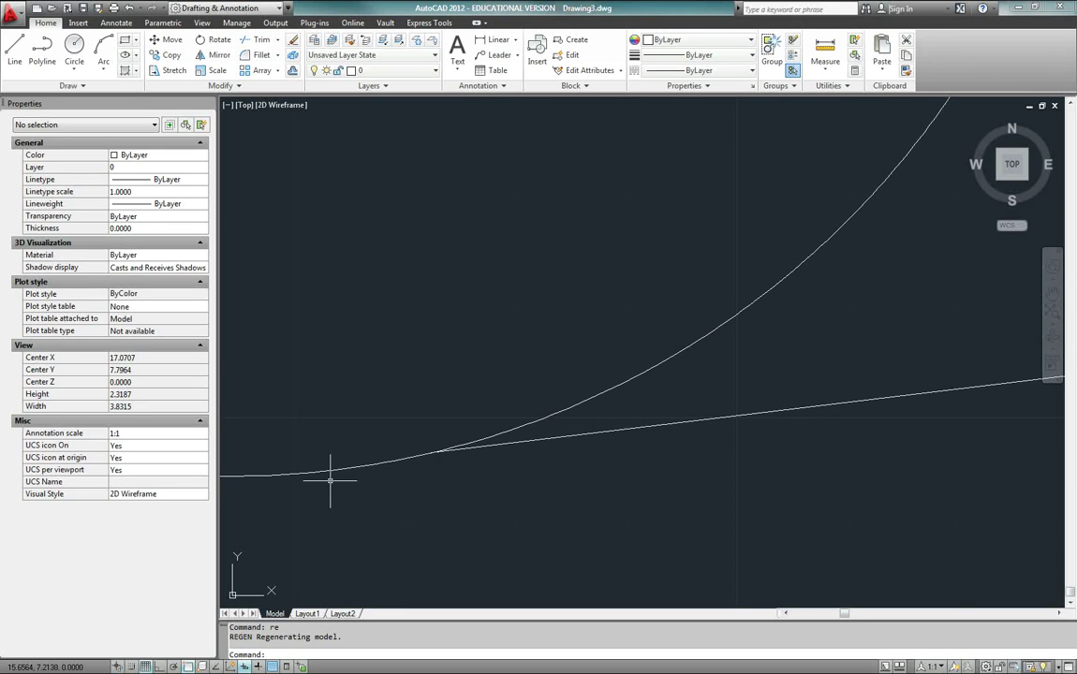
{"action": "key", "text": "Escape"}
{"action": "key", "text": "Escape"}
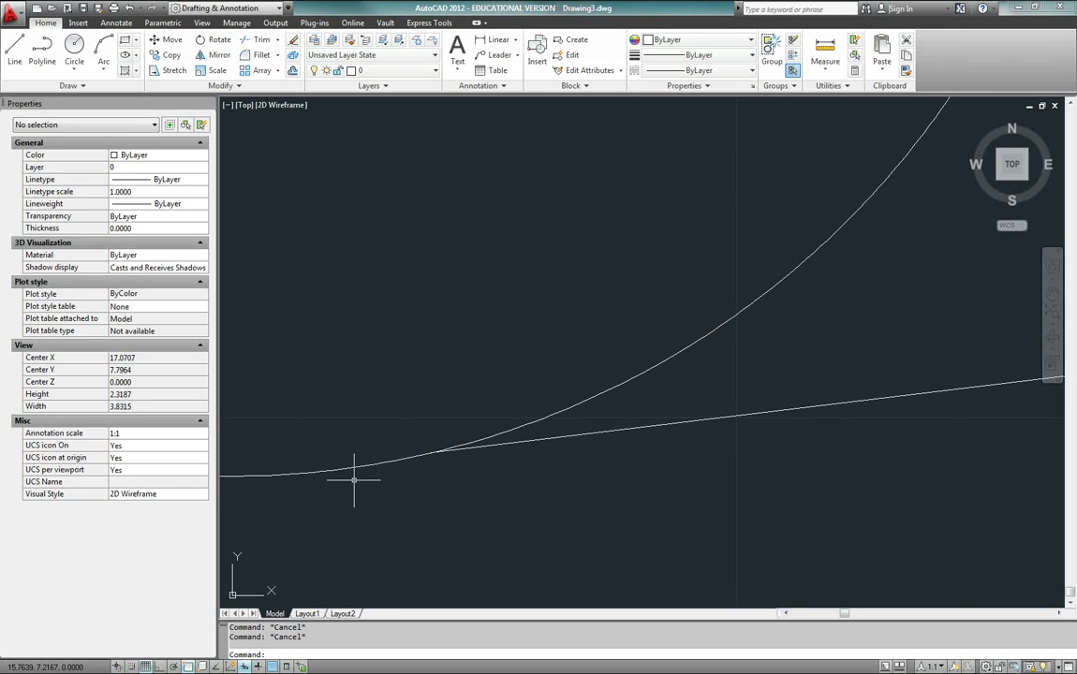
{"action": "scroll", "coordinate": [354, 480], "scroll_direction": "up", "scroll_amount": 2}
Step: Start a new line with a Tangent snap for its first point
{"action": "type", "text": "l"}
{"action": "key", "text": "Return"}
{"action": "type", "text": "tan"}
{"action": "key", "text": "Return"}
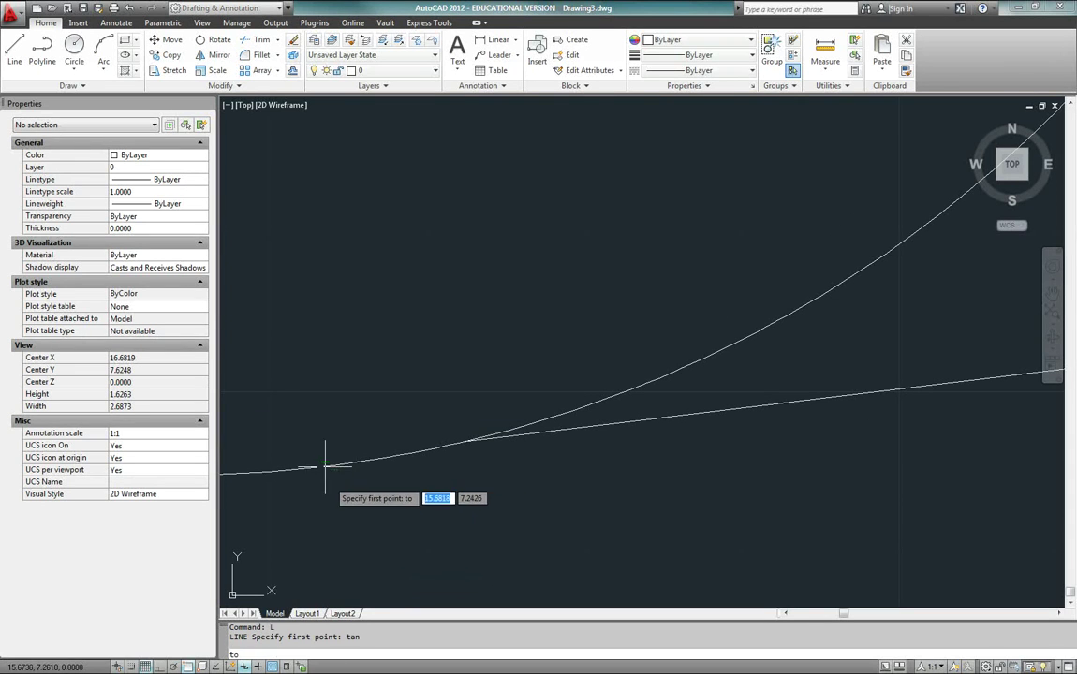
Step: Draw the lower line tangent to the bottoms of the small and large circles
{"action": "left_click", "coordinate": [365, 455]}
{"action": "scroll", "coordinate": [426, 468], "scroll_direction": "down", "scroll_amount": 5}
{"action": "scroll", "coordinate": [426, 468], "scroll_direction": "down", "scroll_amount": 4}
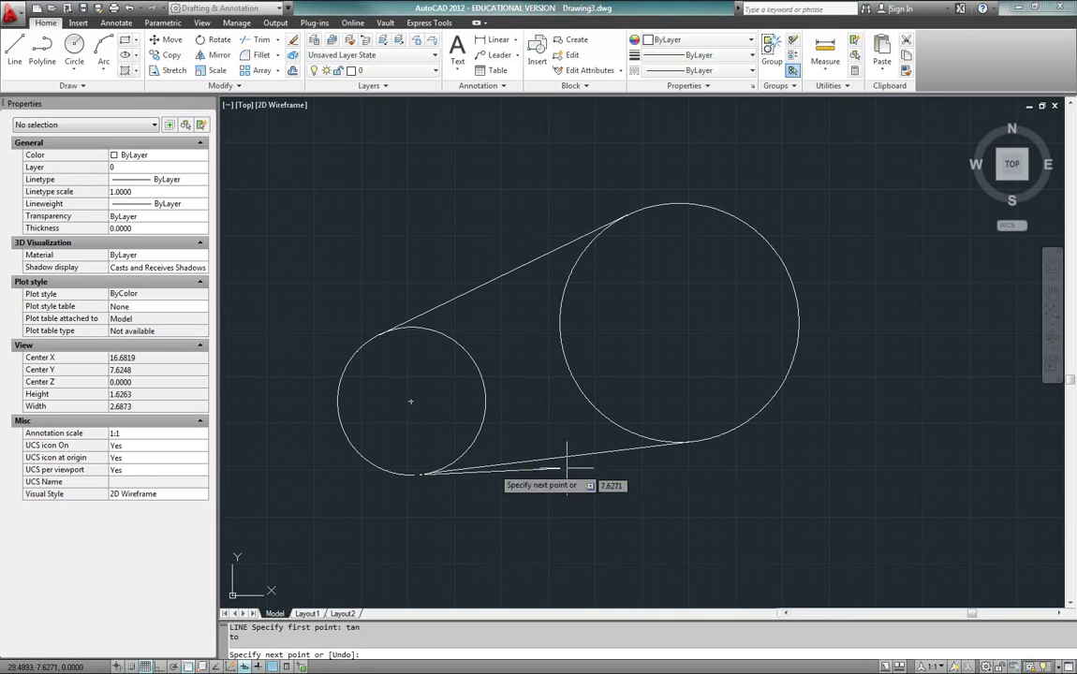
{"action": "scroll", "coordinate": [718, 451], "scroll_direction": "up", "scroll_amount": 4}
{"action": "type", "text": "tan"}
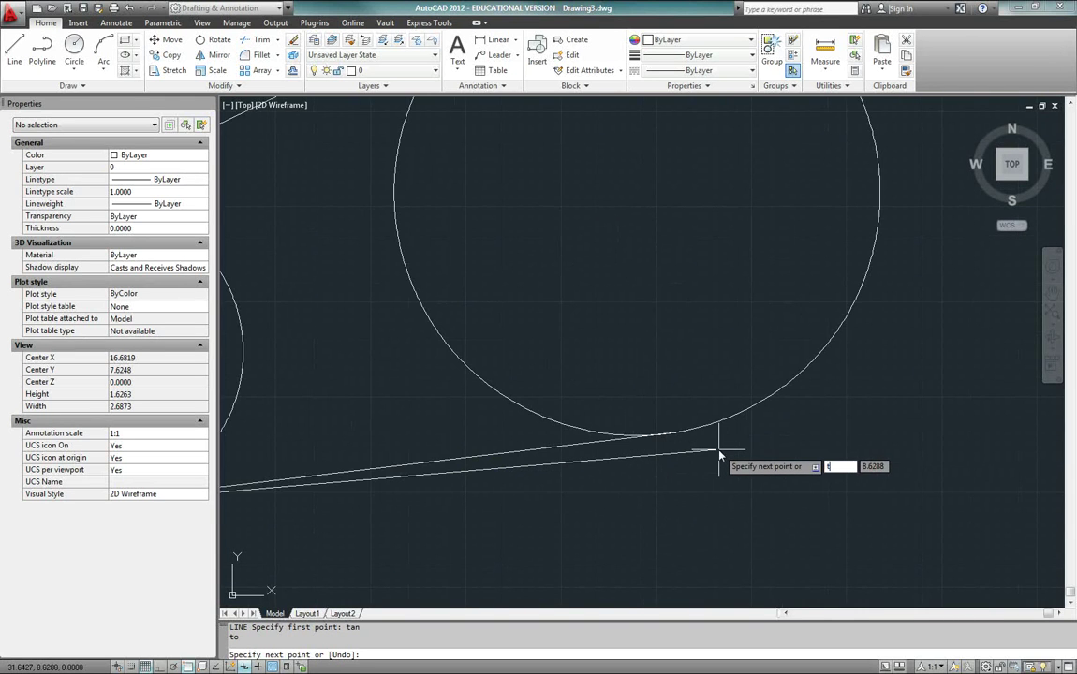
{"action": "key", "text": "Return"}
{"action": "left_click", "coordinate": [720, 421]}
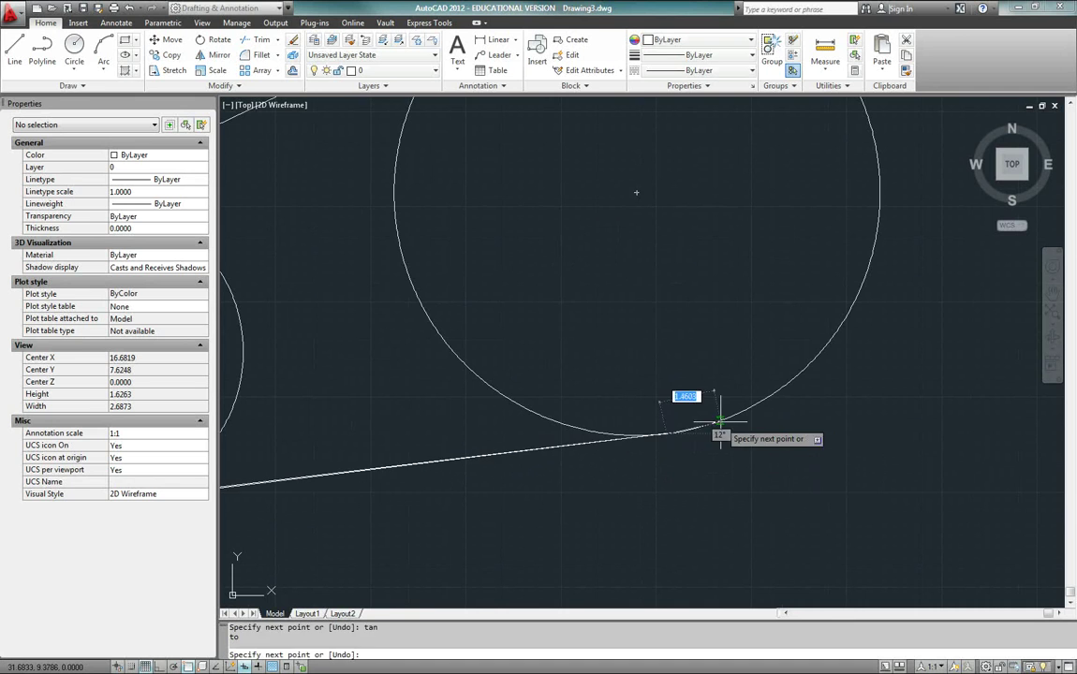
{"action": "key", "text": "Escape"}
Step: Pan the view to show the whole belt outline
{"action": "scroll", "coordinate": [624, 400], "scroll_direction": "down", "scroll_amount": 3}
{"action": "scroll", "coordinate": [319, 428], "scroll_direction": "up", "scroll_amount": 10}
{"action": "middle_click_drag", "start_coordinate": [293, 427], "coordinate": [426, 431]}
{"action": "key", "text": "Escape"}
{"action": "key", "text": "Escape"}
{"action": "scroll", "coordinate": [426, 431], "scroll_direction": "down", "scroll_amount": 12}
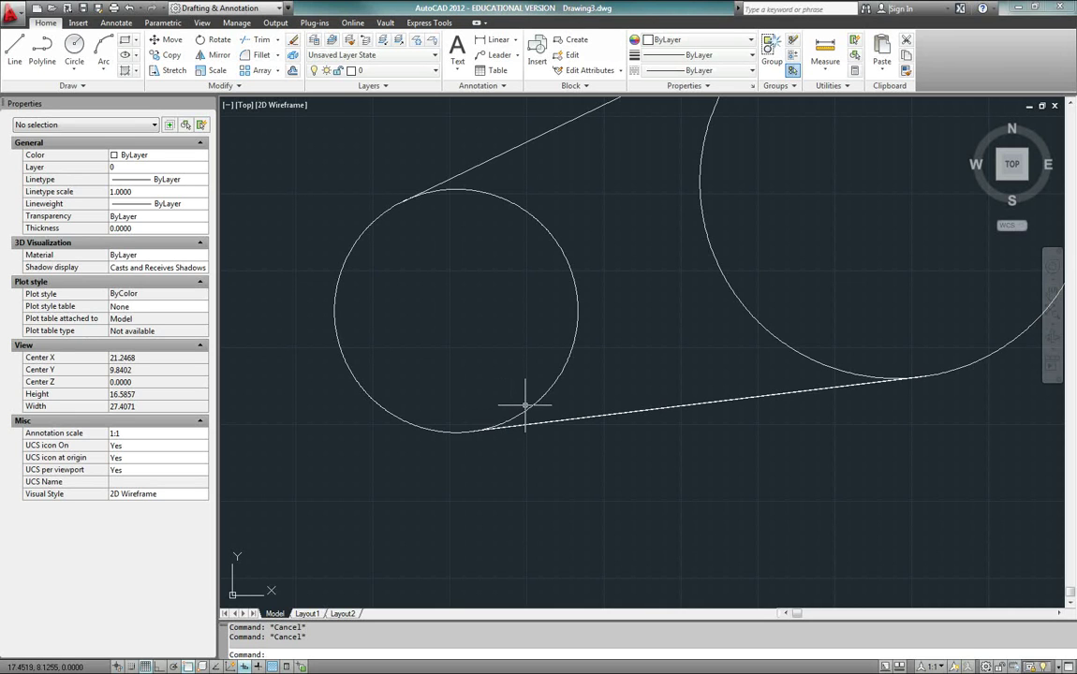
{"action": "mouse_move", "coordinate": [525, 405]}
{"action": "middle_mouse_down"}
{"action": "mouse_move", "coordinate": [513, 403]}
{"action": "mouse_move", "coordinate": [450, 467]}
{"action": "mouse_move", "coordinate": [452, 494]}
{"action": "middle_mouse_up"}
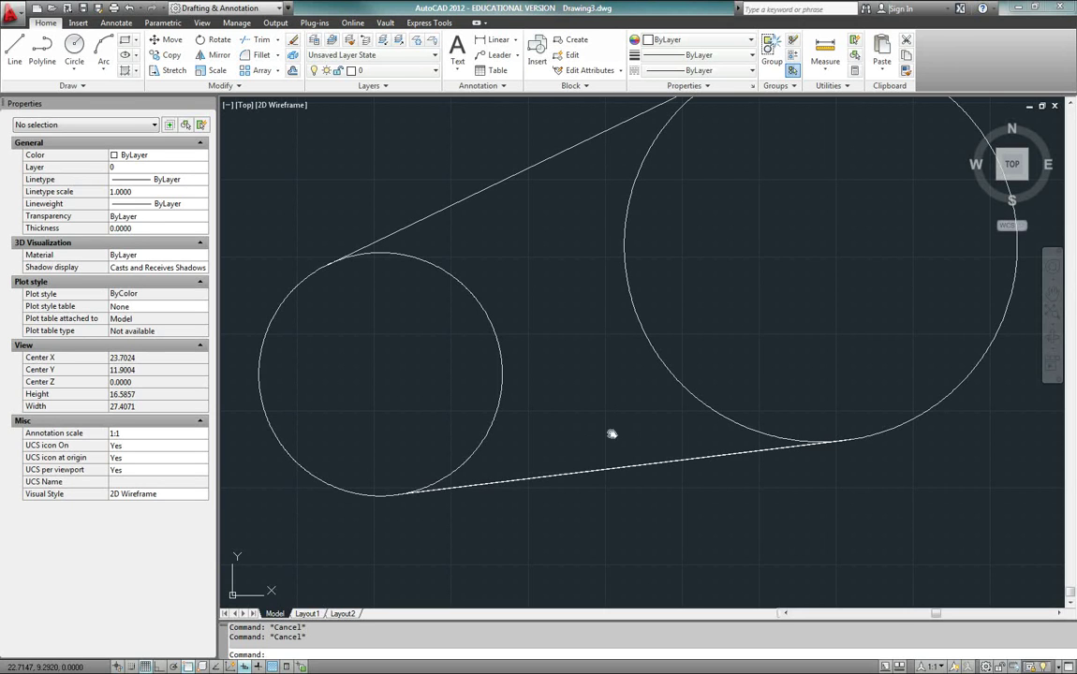
{"action": "middle_click_drag", "start_coordinate": [612, 433], "coordinate": [646, 471]}
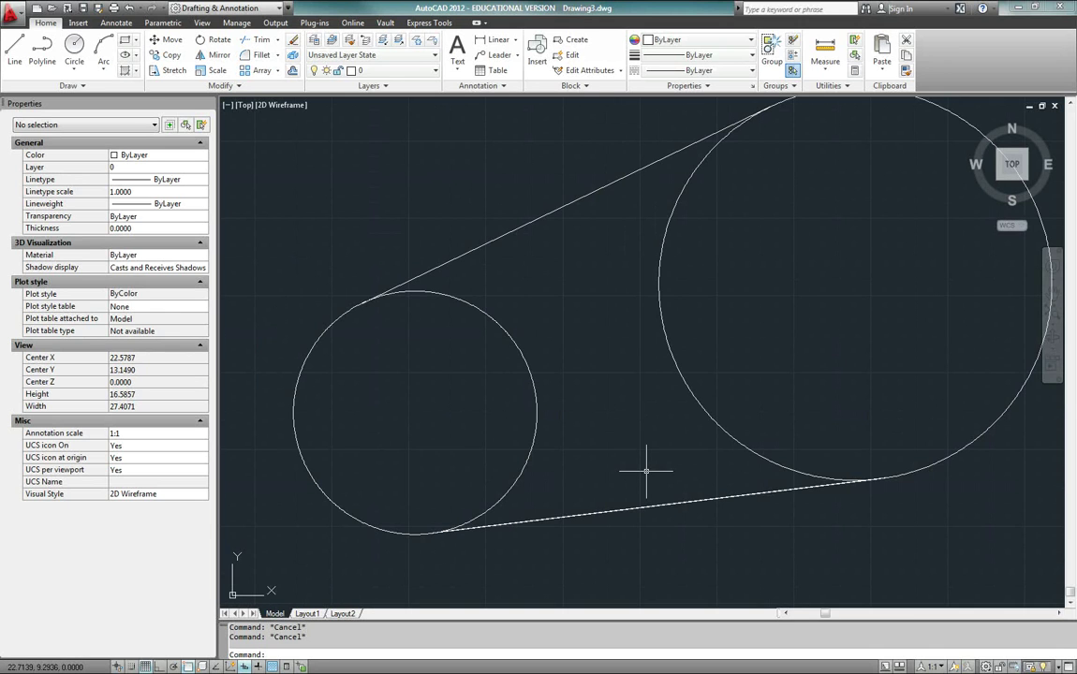